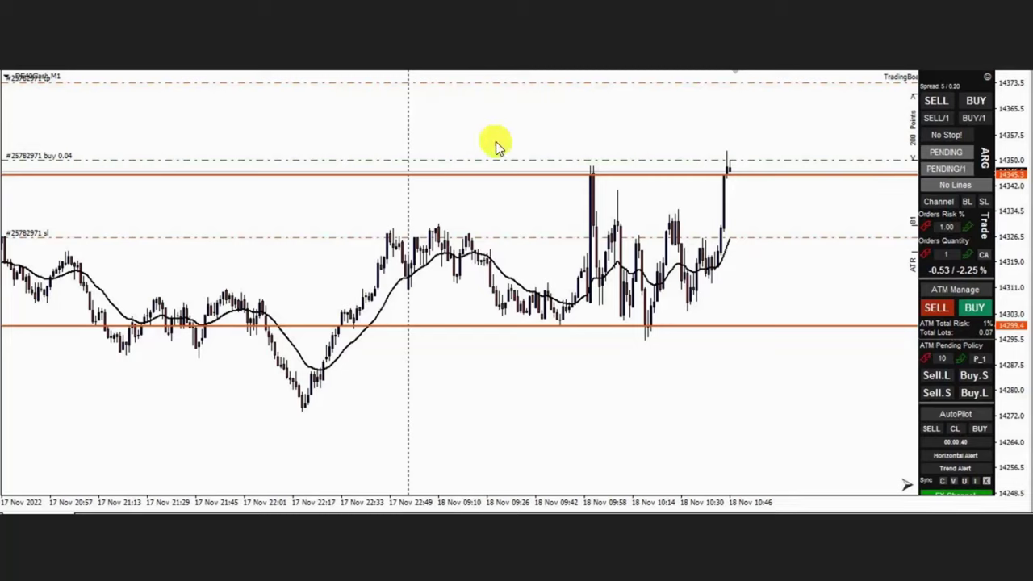
# Step: Draw a rising green trendline channel, then a falling line and a box over the breakout zone
pyautogui.moveTo(20, 89)
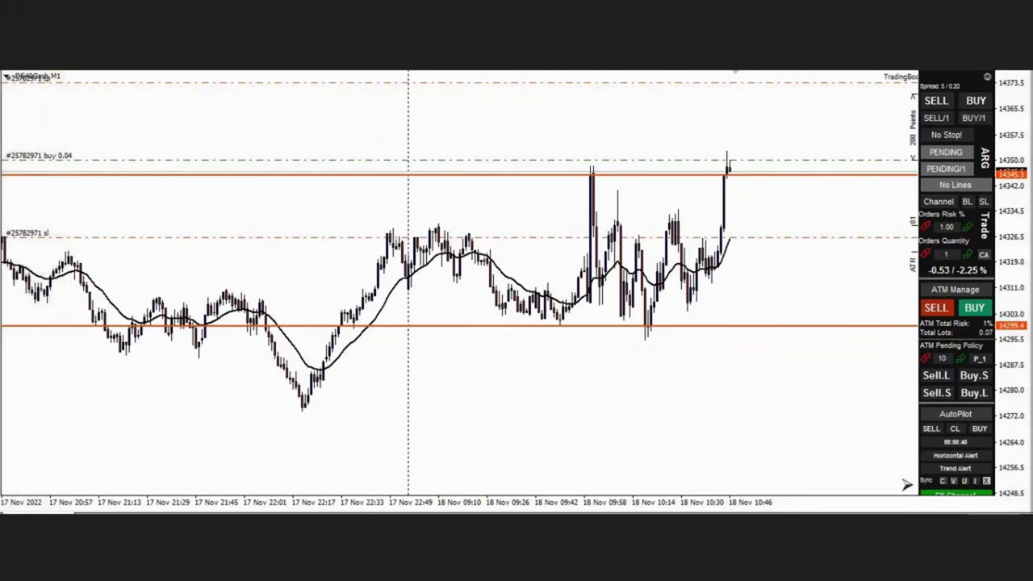
pyautogui.moveTo(295, 410)
pyautogui.mouseDown()
pyautogui.moveTo(759, 251)
pyautogui.moveTo(944, 229)
pyautogui.moveTo(901, 247)
pyautogui.mouseUp()
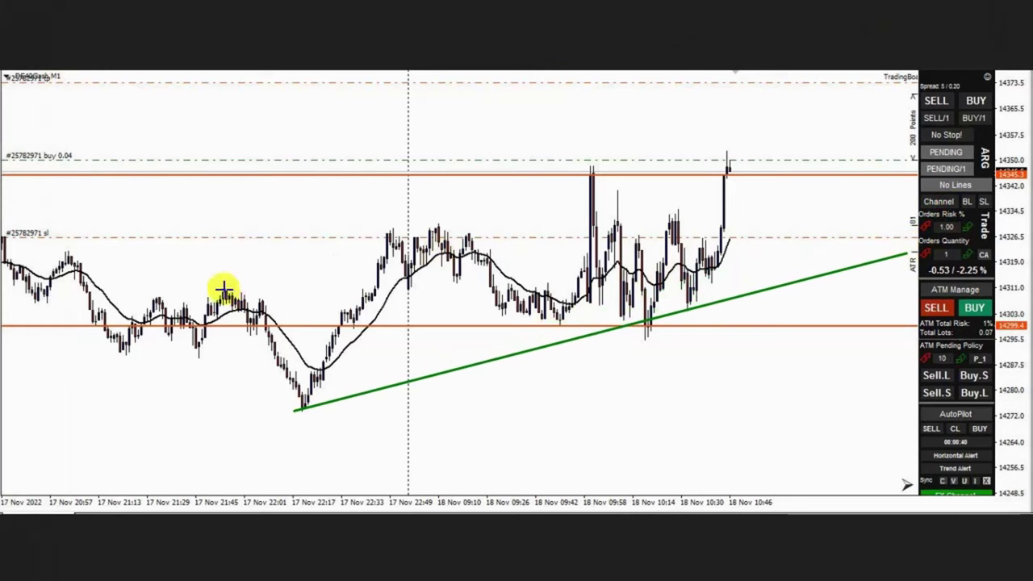
pyautogui.moveTo(218, 291)
pyautogui.mouseDown()
pyautogui.moveTo(655, 122)
pyautogui.moveTo(842, 72)
pyautogui.mouseUp()
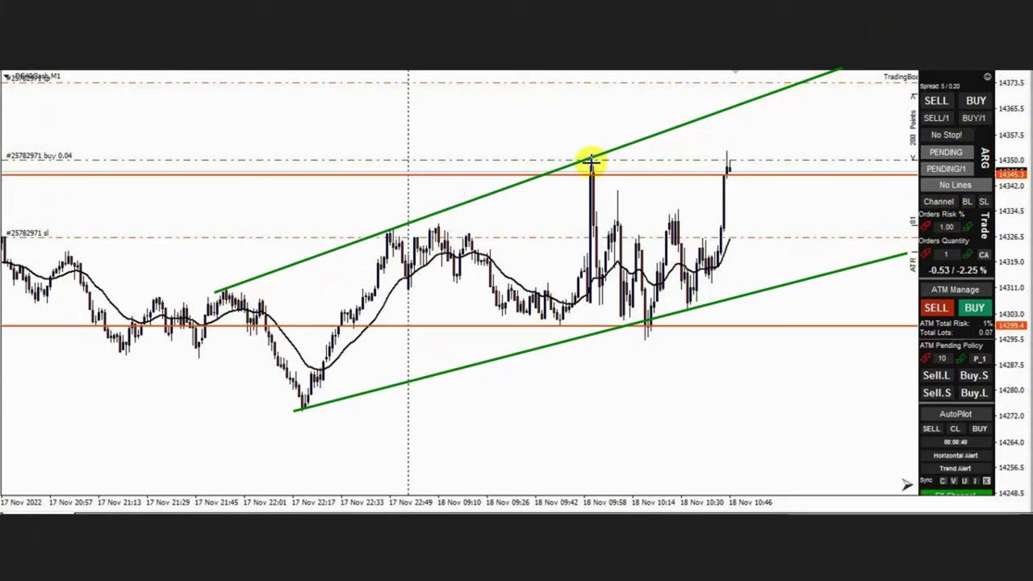
pyautogui.moveTo(591, 165)
pyautogui.mouseDown()
pyautogui.moveTo(714, 217)
pyautogui.moveTo(780, 276)
pyautogui.mouseUp()
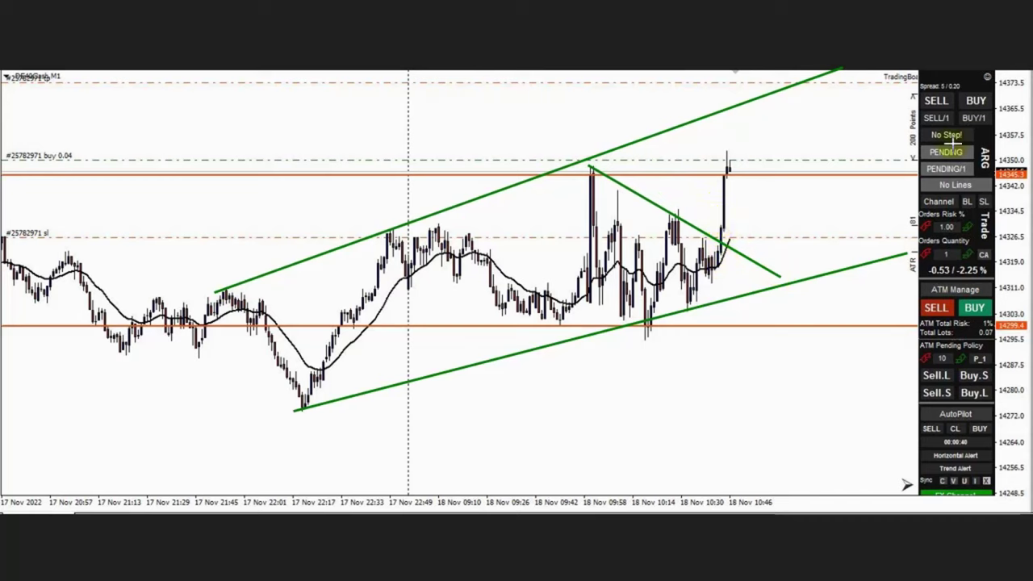
pyautogui.moveTo(376, 240)
pyautogui.mouseDown()
pyautogui.moveTo(502, 213)
pyautogui.moveTo(766, 188)
pyautogui.moveTo(783, 210)
pyautogui.mouseUp()
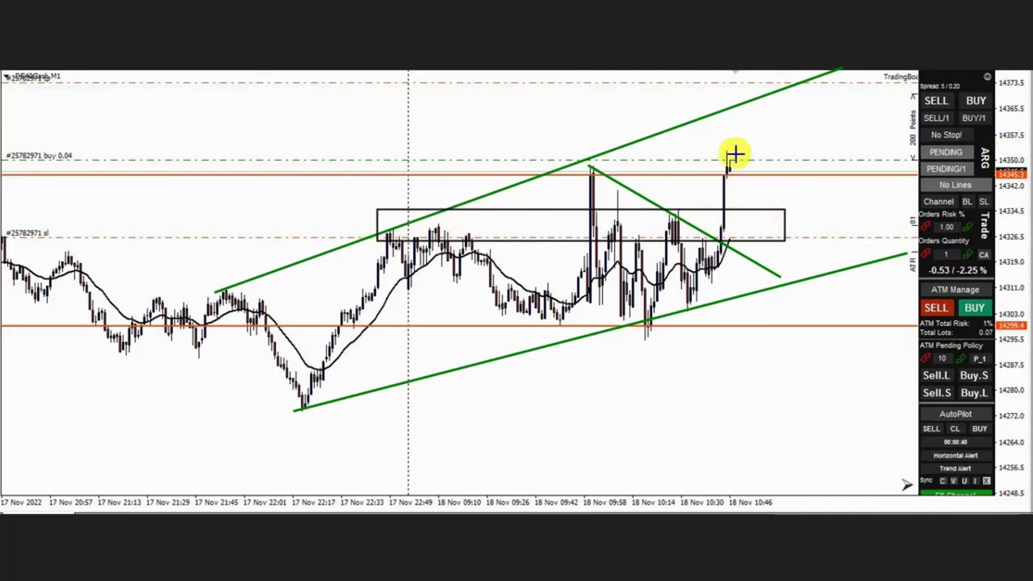
# Step: Delete the rectangle and the falling trendline, leaving only the rising channel
pyautogui.press('BackSpace')
pyautogui.press('BackSpace')
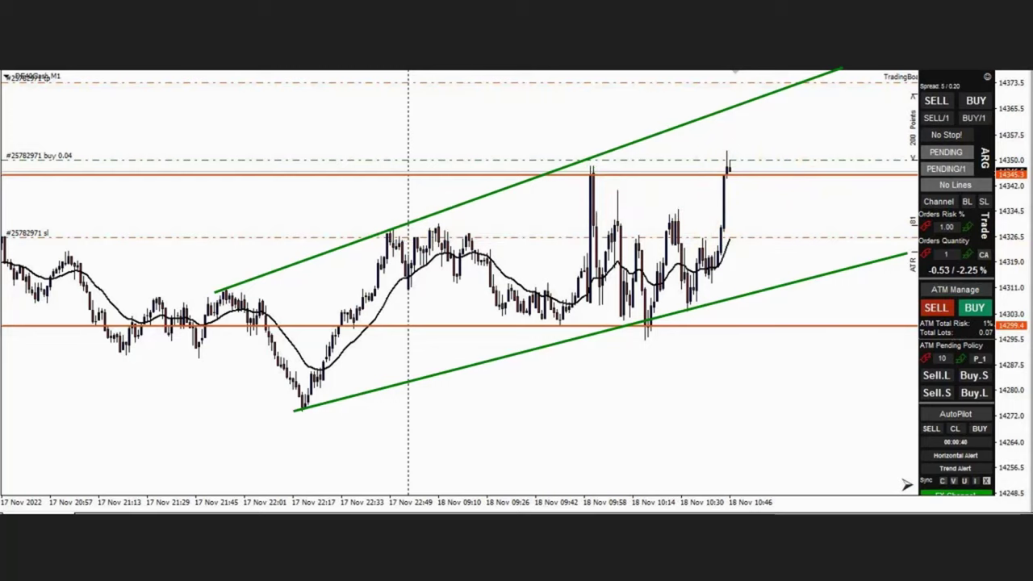
pyautogui.press('BackSpace')
pyautogui.press('BackSpace')
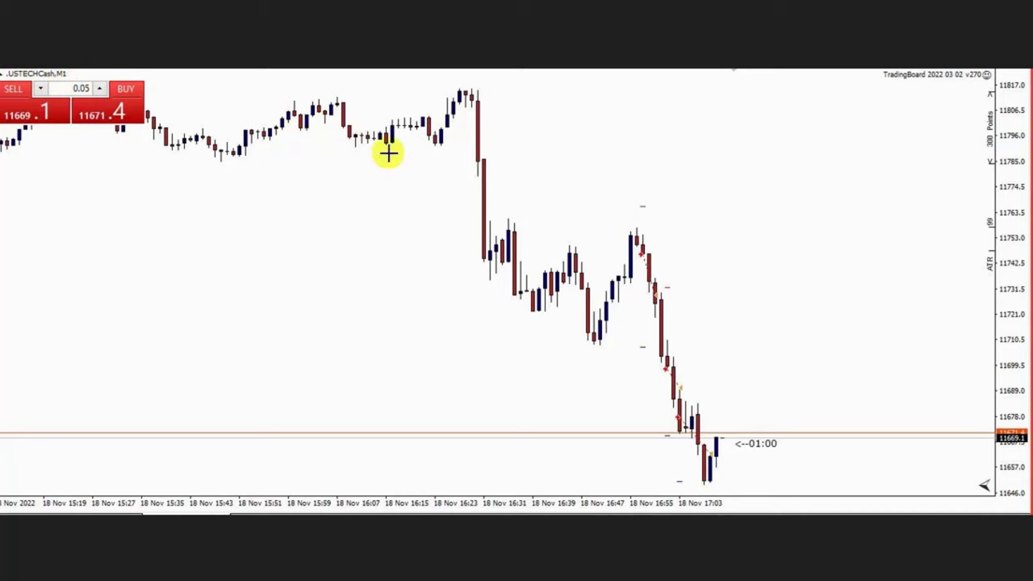
# Step: Draw a flat channel over the consolidation, a falling channel along the decline, and a short rising pullback line
pyautogui.moveTo(200, 163); pyautogui.dragTo(542, 144)
pyautogui.moveTo(258, 103); pyautogui.dragTo(549, 89)
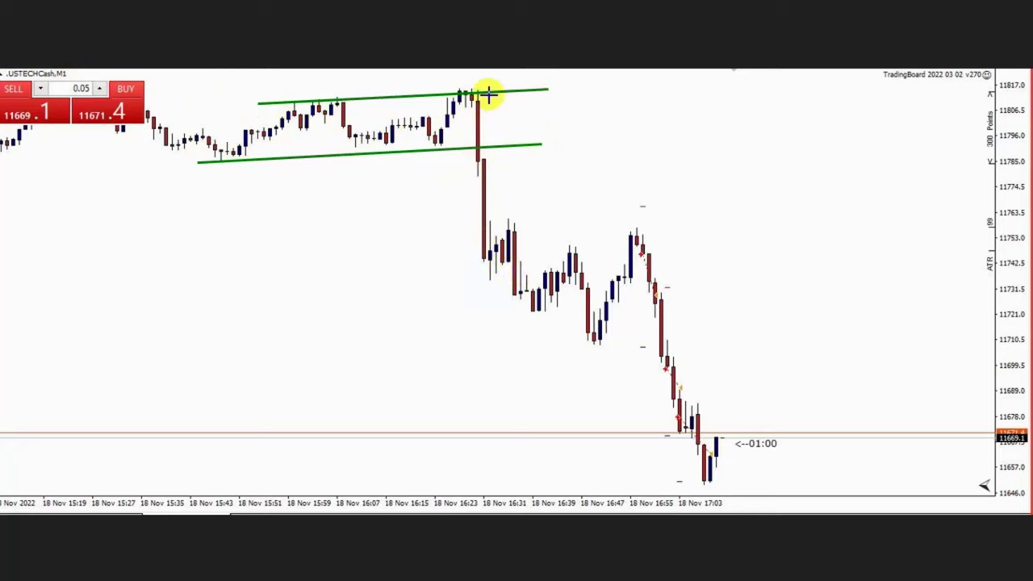
pyautogui.moveTo(468, 89)
pyautogui.mouseDown()
pyautogui.moveTo(832, 398)
pyautogui.moveTo(933, 465)
pyautogui.mouseUp()
pyautogui.moveTo(426, 224)
pyautogui.mouseDown()
pyautogui.moveTo(627, 397)
pyautogui.moveTo(776, 545)
pyautogui.mouseUp()
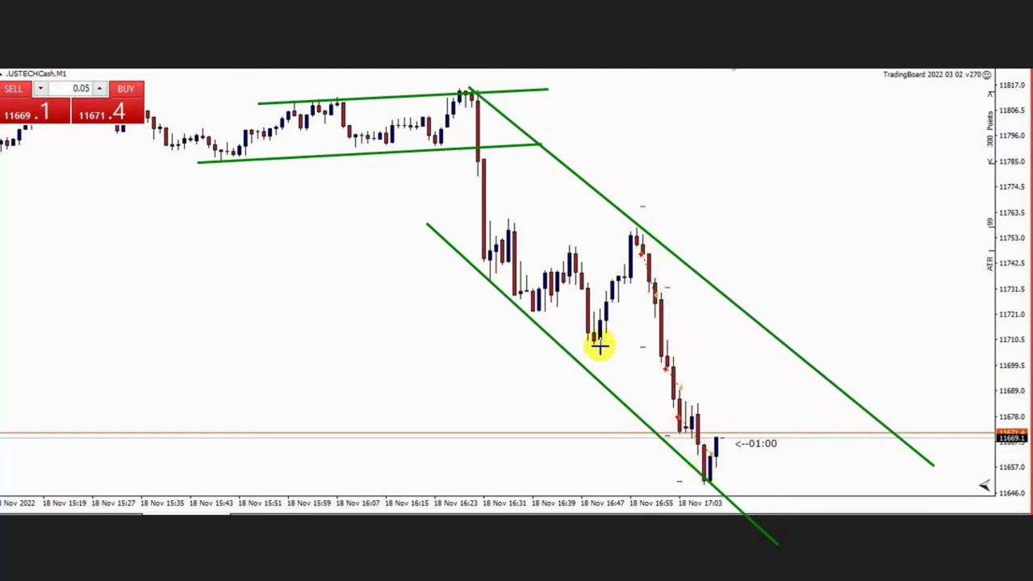
pyautogui.moveTo(599, 346); pyautogui.dragTo(652, 218)
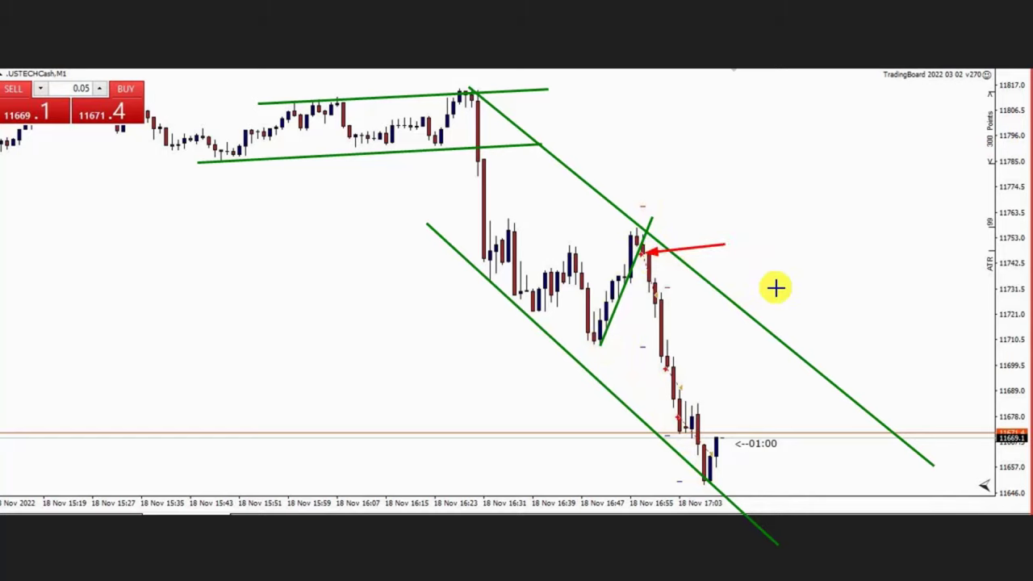
# Step: Place red arrows at the sell entries near 11731, 11699, 11689, the lower channel line and the latest candles
pyautogui.moveTo(776, 288); pyautogui.dragTo(657, 293)
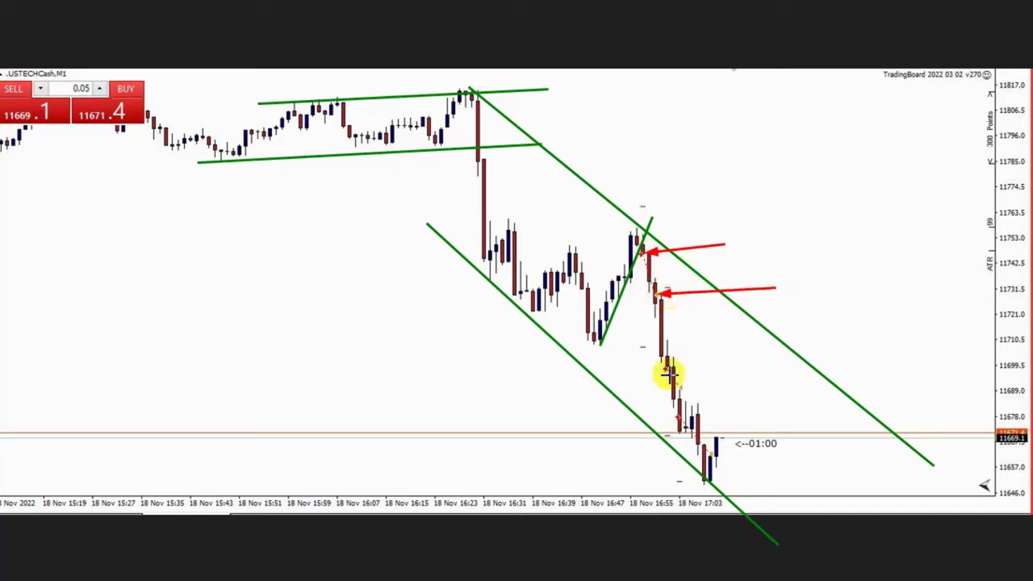
pyautogui.moveTo(773, 370); pyautogui.dragTo(672, 367)
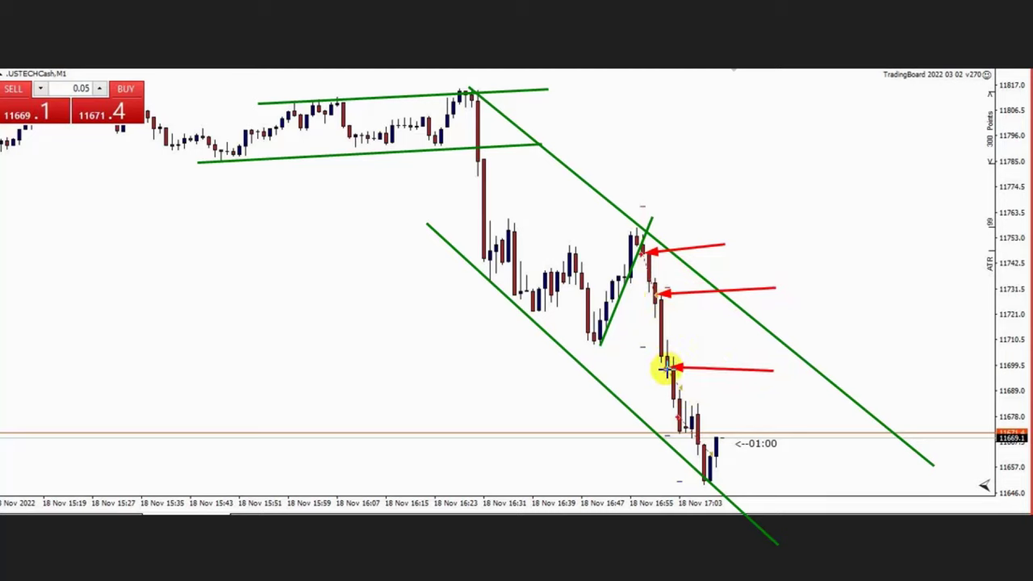
pyautogui.moveTo(744, 389); pyautogui.dragTo(682, 391)
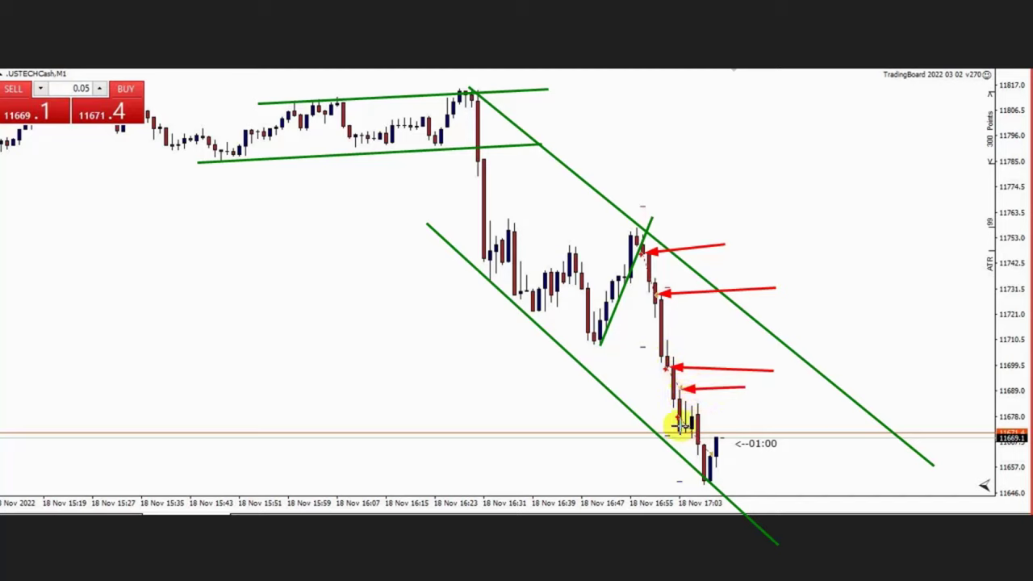
pyautogui.moveTo(561, 438); pyautogui.dragTo(673, 420)
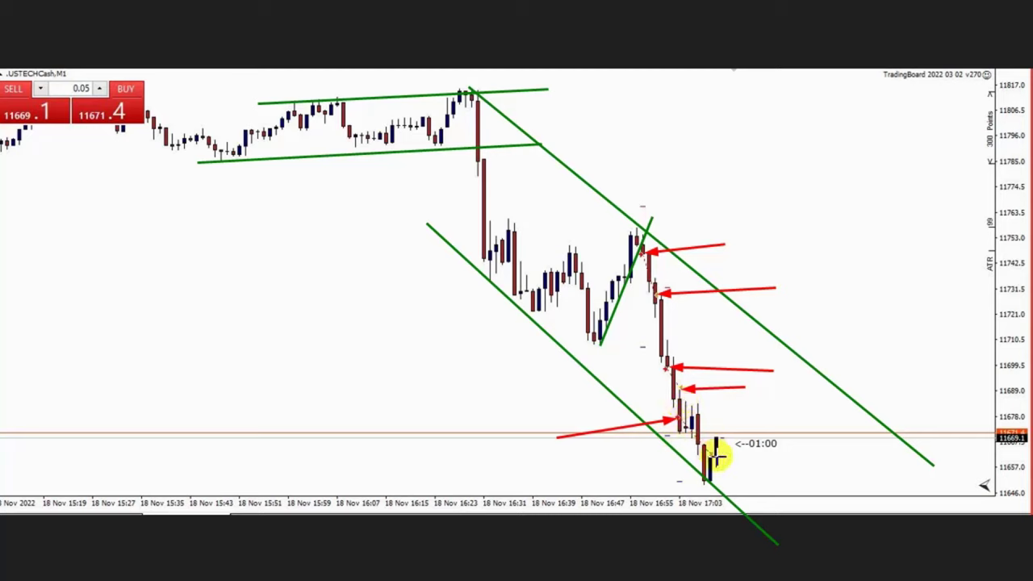
pyautogui.moveTo(617, 475); pyautogui.dragTo(706, 457)
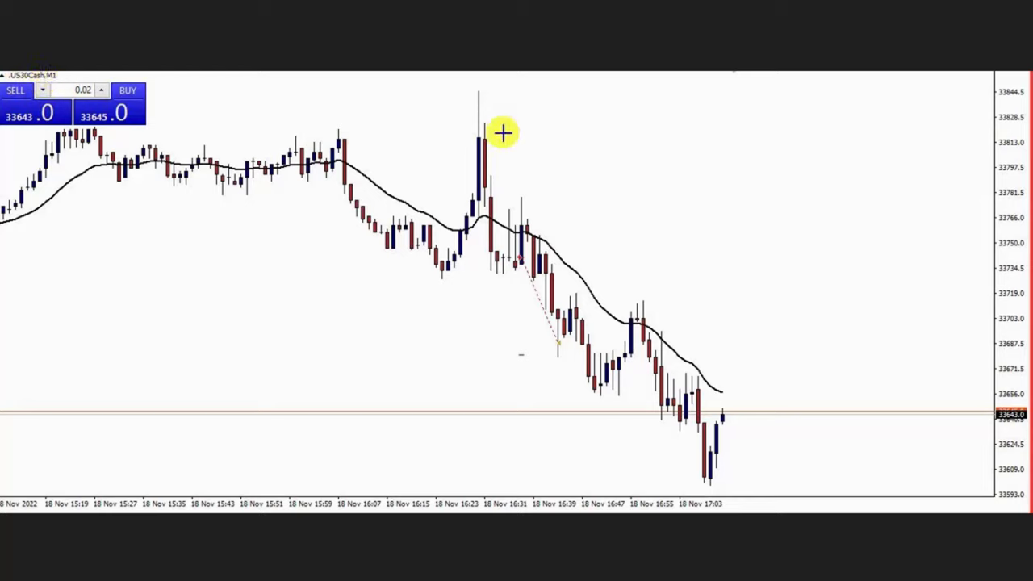
# Step: Draw a falling channel from the spike top, a rising pullback line, and two red breakout arrows
pyautogui.moveTo(398, 107)
pyautogui.mouseDown()
pyautogui.moveTo(503, 161)
pyautogui.moveTo(796, 396)
pyautogui.moveTo(878, 484)
pyautogui.mouseUp()
pyautogui.moveTo(371, 232)
pyautogui.mouseDown()
pyautogui.moveTo(691, 492)
pyautogui.moveTo(760, 517)
pyautogui.mouseUp()
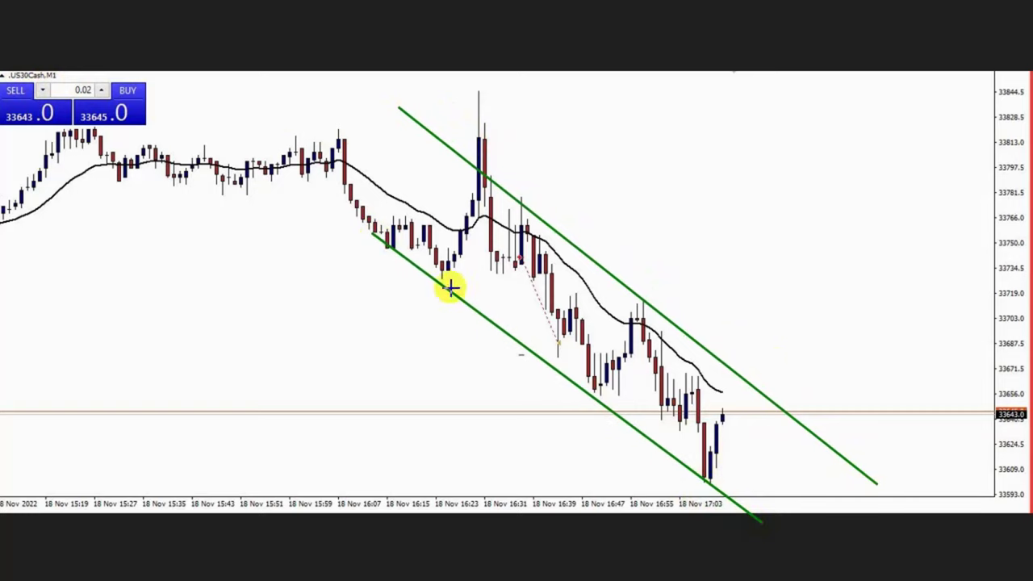
pyautogui.moveTo(438, 285); pyautogui.dragTo(512, 166)
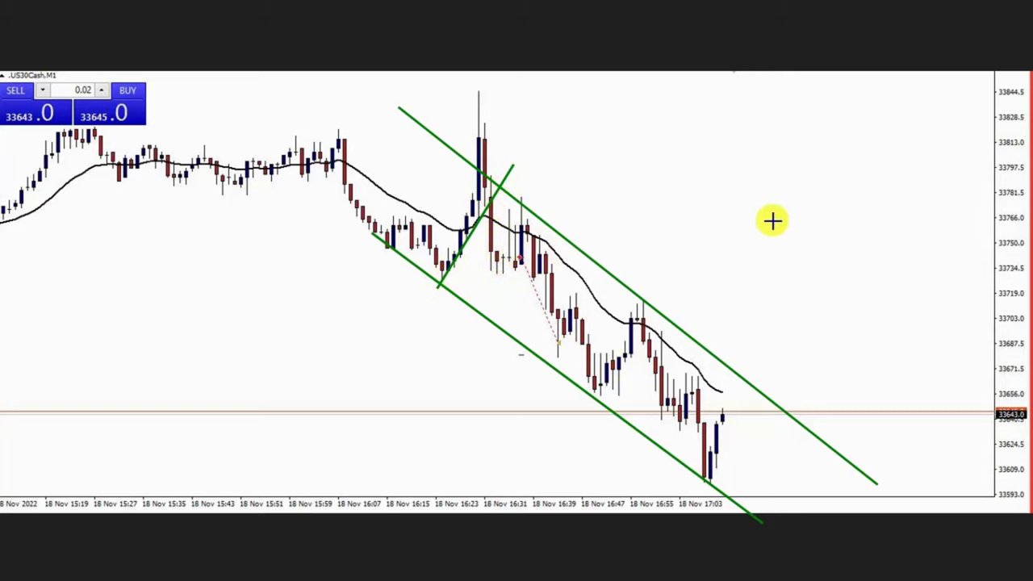
pyautogui.moveTo(736, 226)
pyautogui.mouseDown()
pyautogui.moveTo(535, 249)
pyautogui.moveTo(525, 257)
pyautogui.moveTo(563, 339)
pyautogui.mouseUp()
pyautogui.moveTo(665, 320); pyautogui.dragTo(568, 342)
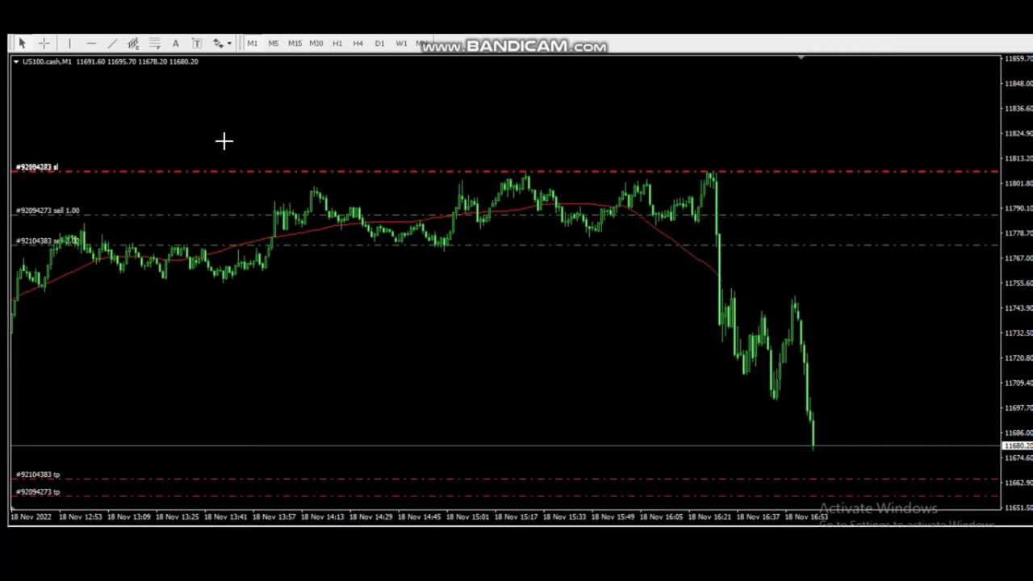
pyautogui.moveTo(222, 282); pyautogui.dragTo(768, 206)
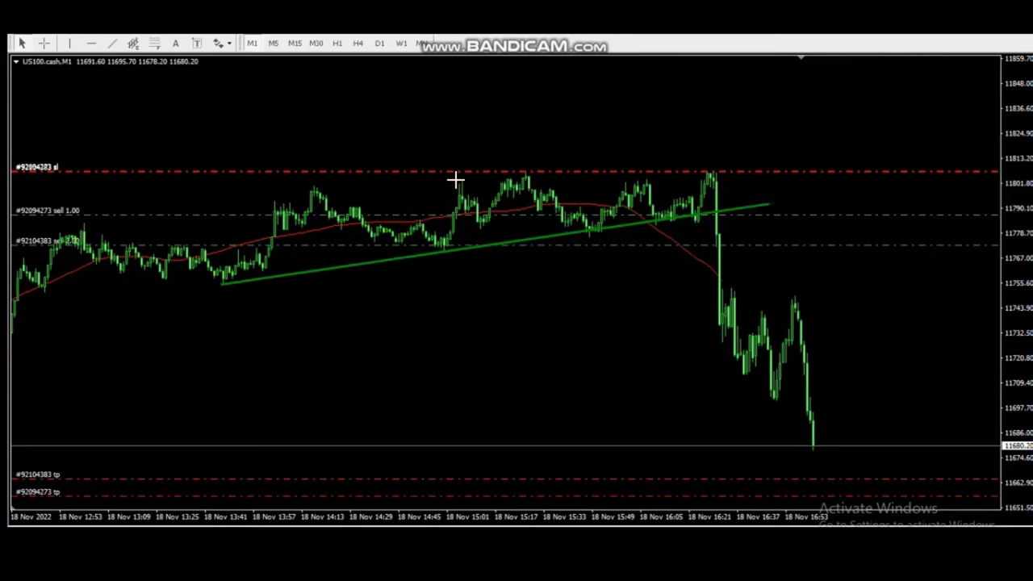
pyautogui.moveTo(307, 187); pyautogui.dragTo(776, 174)
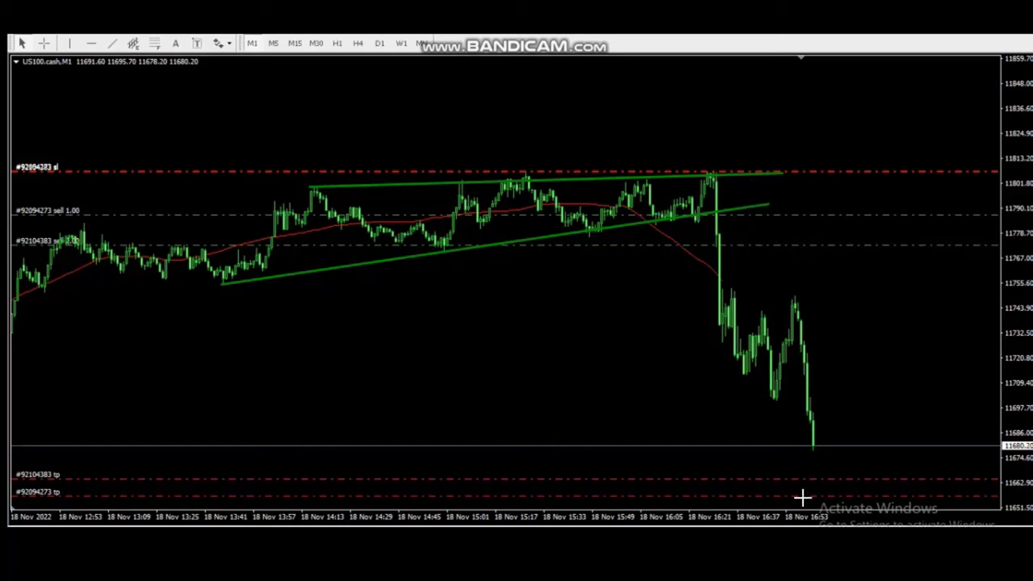
pyautogui.press('BackSpace')
pyautogui.press('BackSpace')
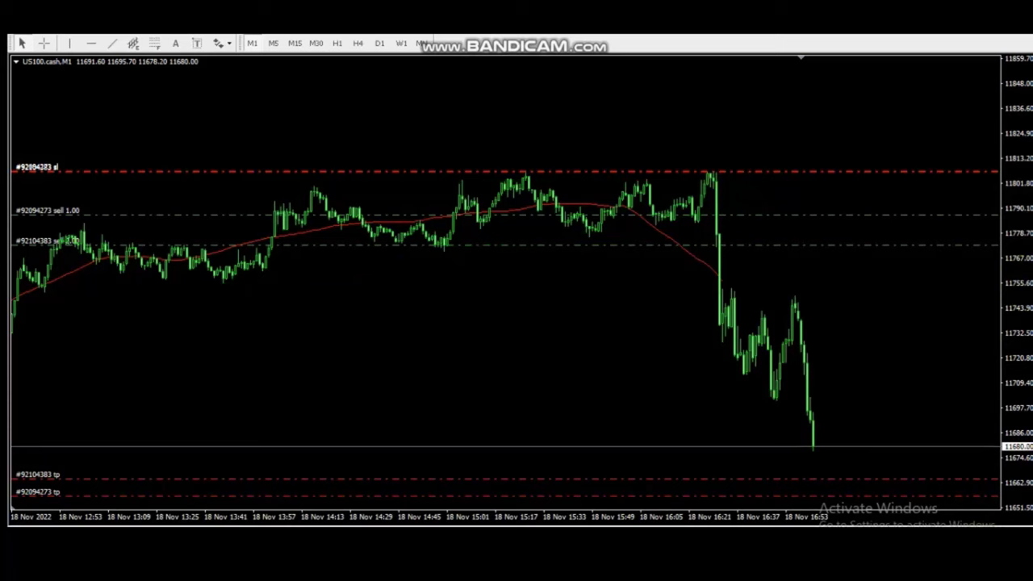
pyautogui.write('M5')
pyautogui.press('Return')
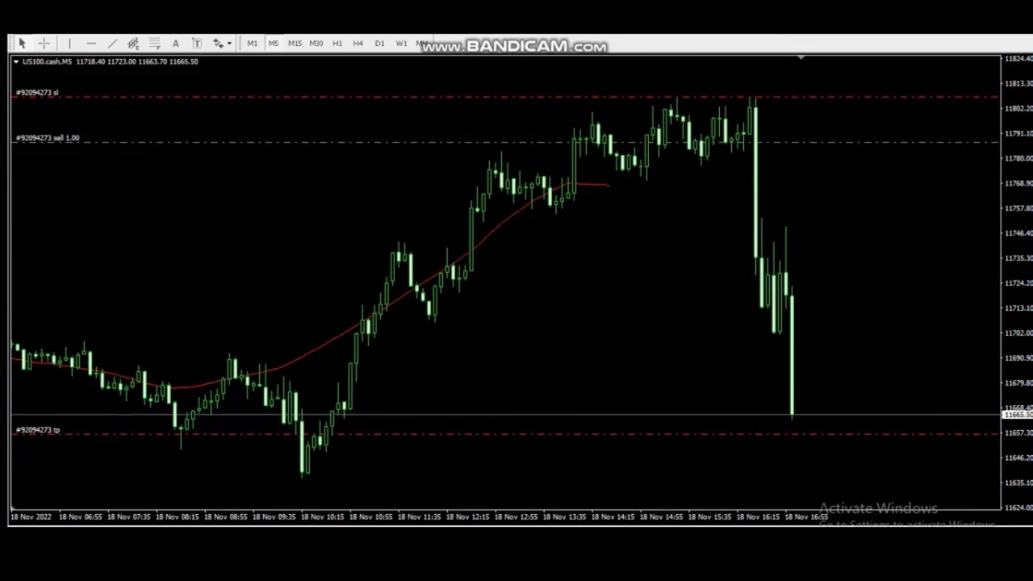
pyautogui.write('M1')
pyautogui.press('Return')
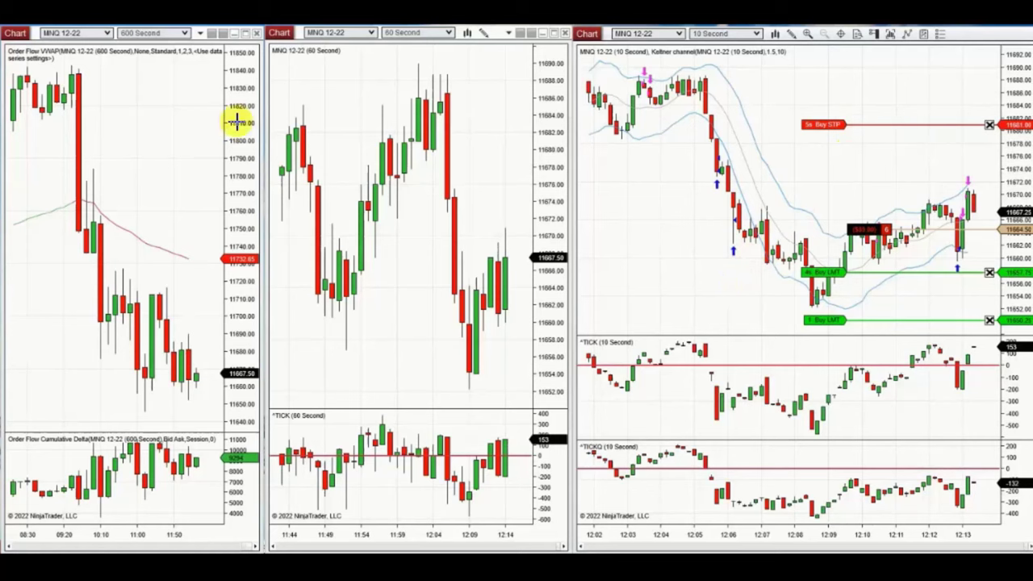
# Step: Sketch upper and lower channel lines on the left MNQ chart
pyautogui.click(71, 64)
pyautogui.click(232, 429)
pyautogui.click(32, 201)
pyautogui.click(178, 483)
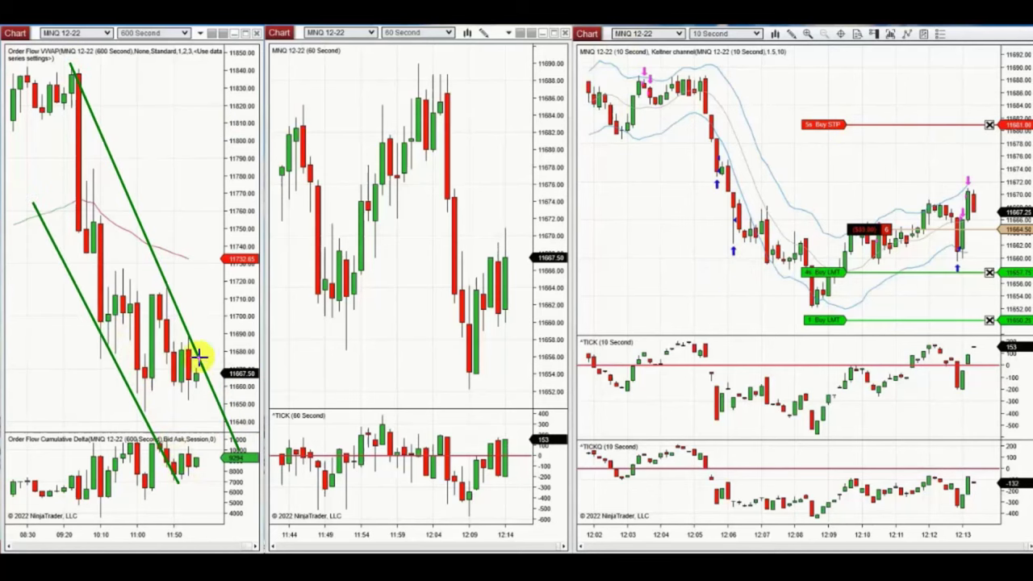
# Step: Draw a rising trendline on the middle chart and place a buy limit on the 10-second chart
pyautogui.click(347, 331)
pyautogui.click(463, 101)
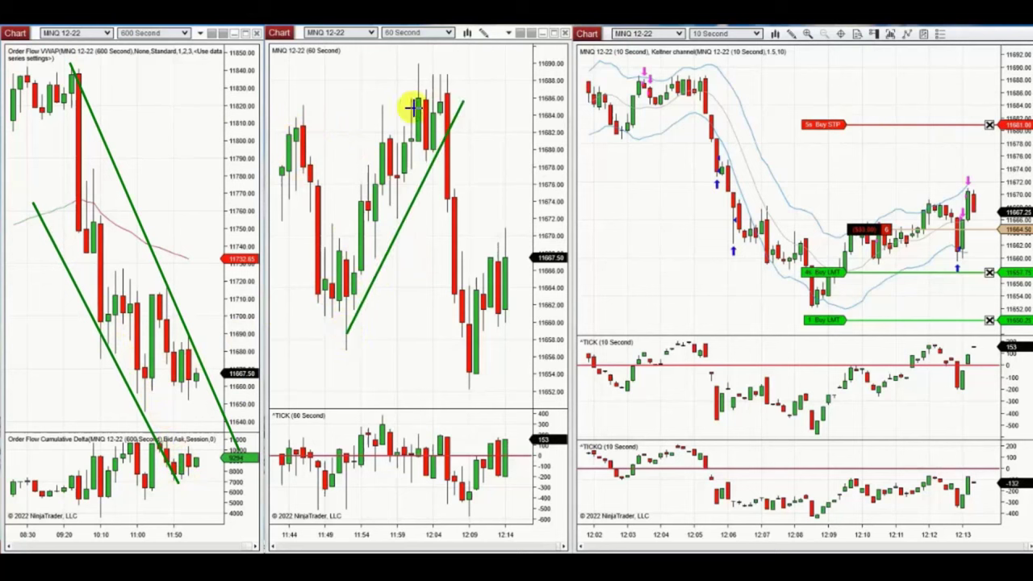
pyautogui.click(286, 114)
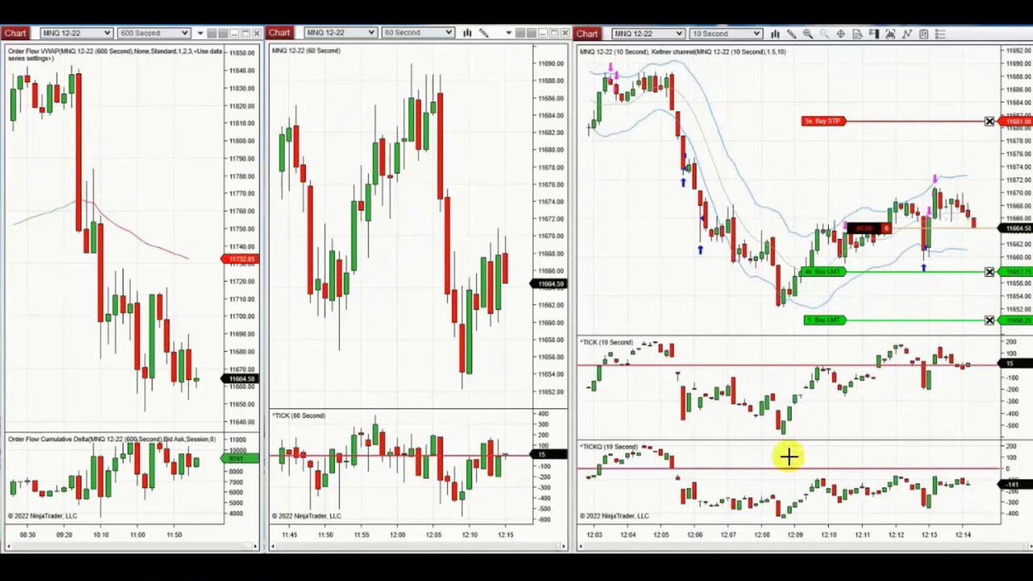
pyautogui.click(902, 253)
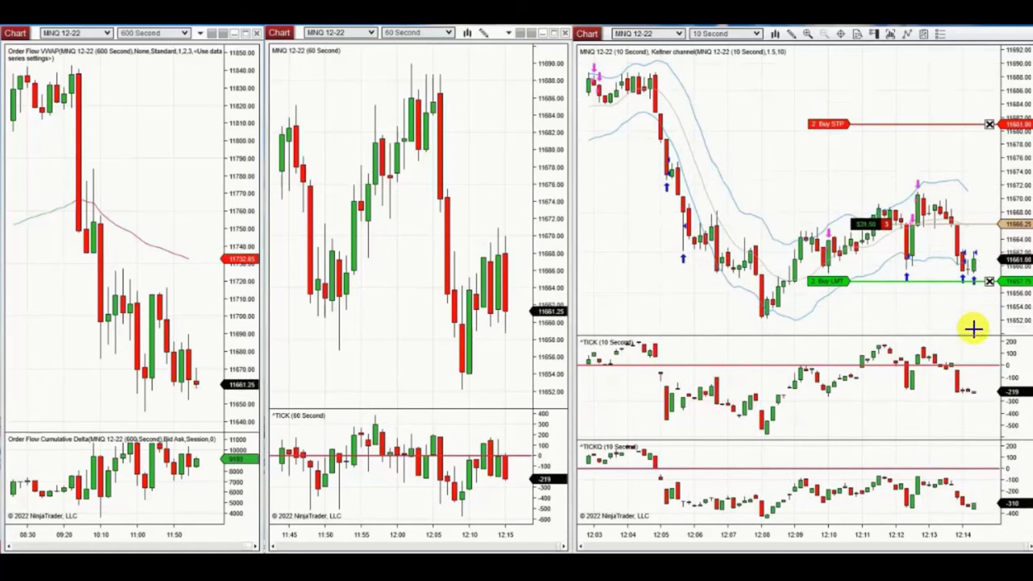
# Step: Drag the Buy LMT and Buy STP orders lower on the 10-second chart, then switch windows
pyautogui.moveTo(855, 281); pyautogui.dragTo(840, 317)
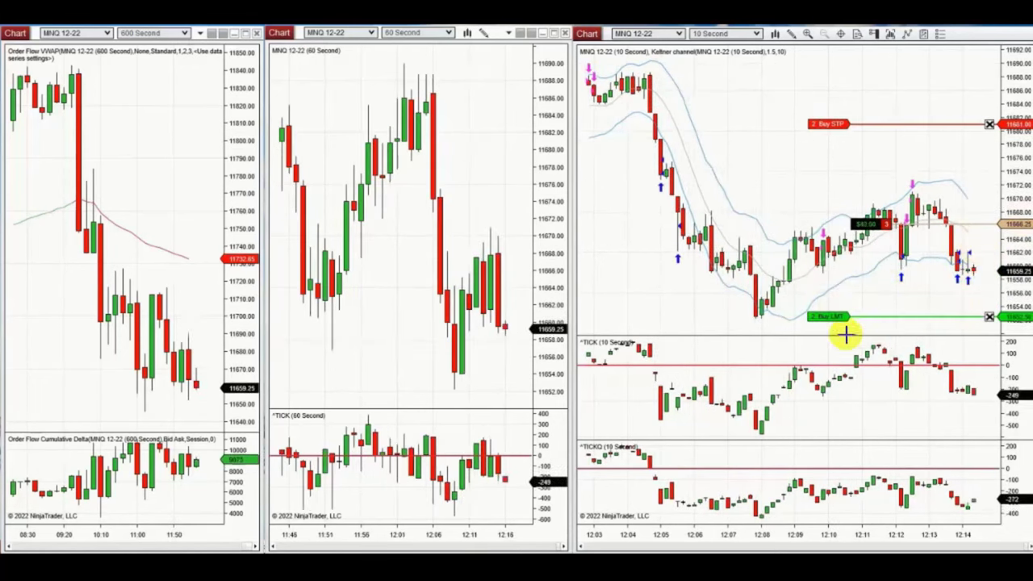
pyautogui.moveTo(825, 125); pyautogui.dragTo(845, 259)
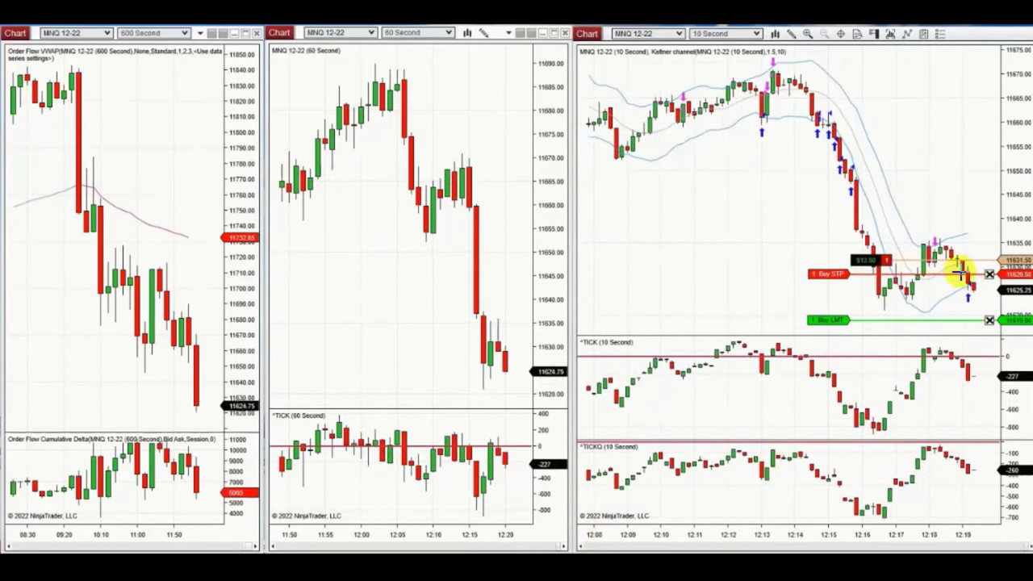
pyautogui.moveTo(843, 275); pyautogui.dragTo(844, 282)
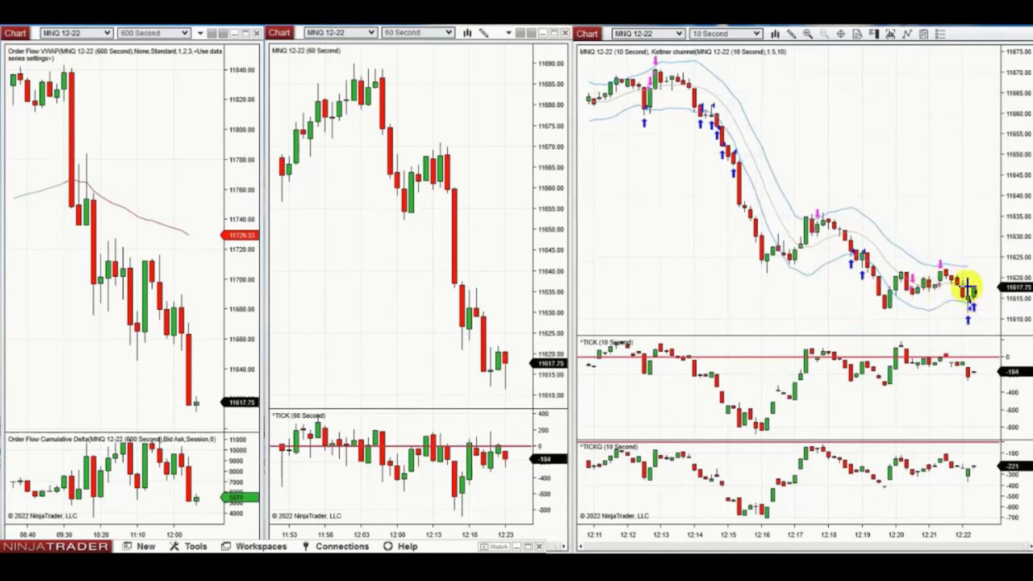
pyautogui.hotkey('alt', 'Tab')
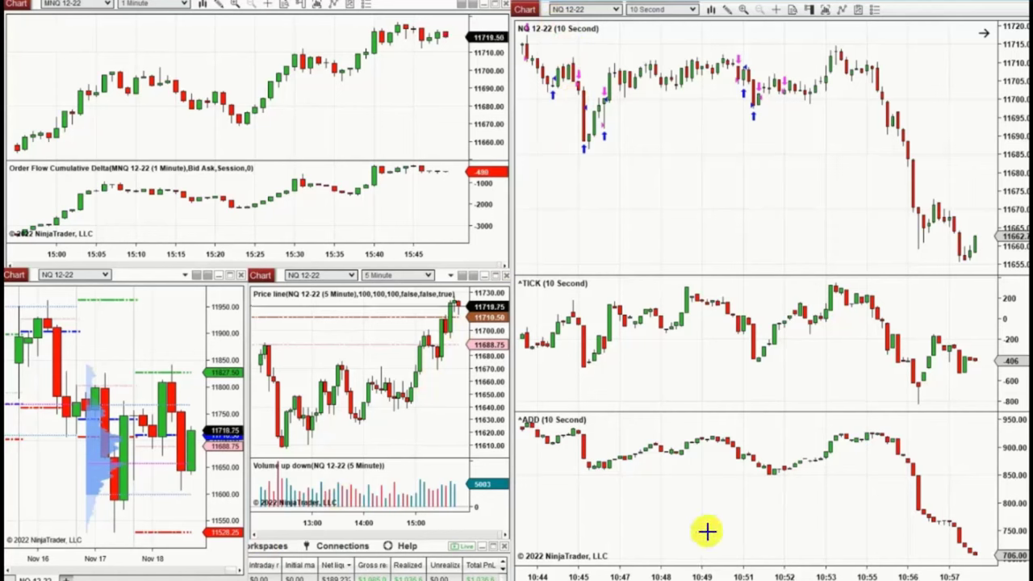
# Step: Toggle the crosshair price and time readouts on the NQ 10-second chart off and back on
pyautogui.middleClick(659, 403)
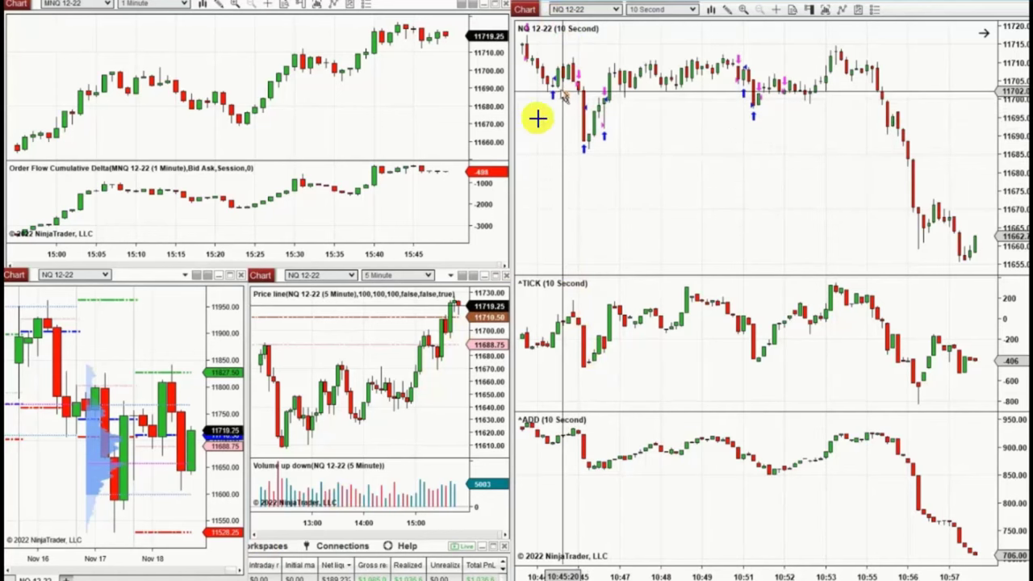
pyautogui.middleClick(618, 35)
pyautogui.middleClick(613, 96)
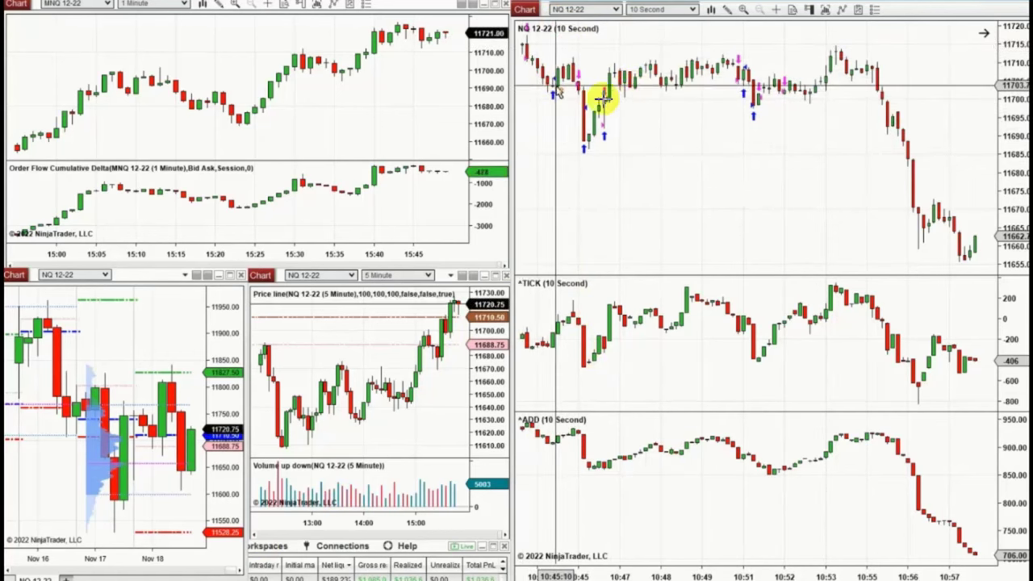